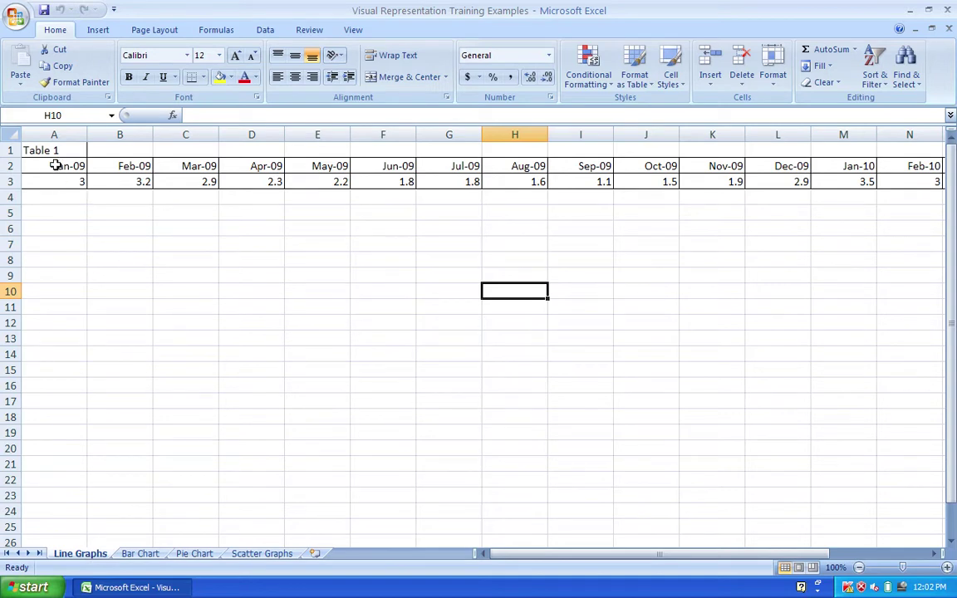
# - Insert a basic 2-D line chart from all the months and values of Table 1 in rows 2 and 3
pyautogui.moveTo(54, 165); pyautogui.dragTo(839, 180)
pyautogui.hscroll(-5, 839, 180)
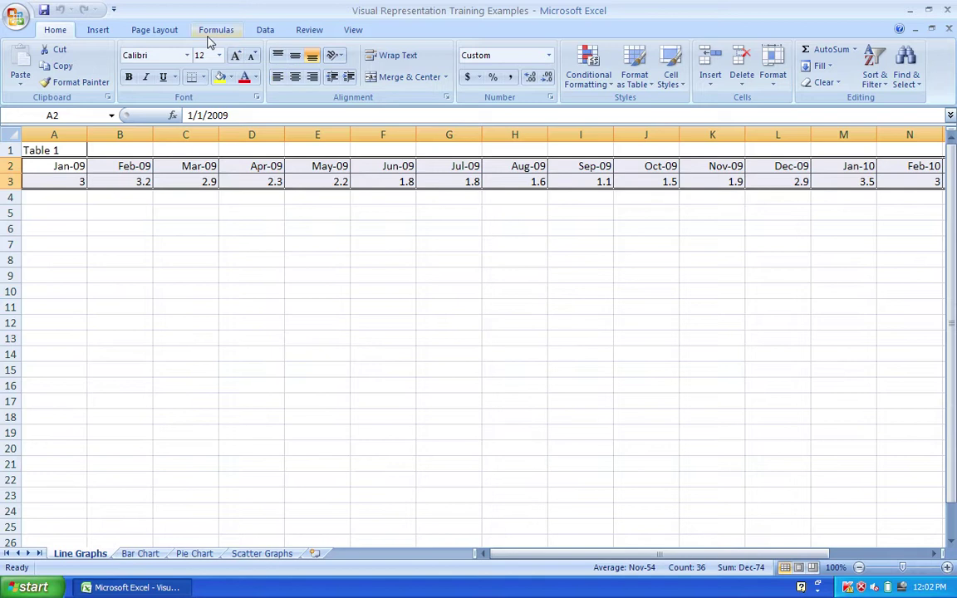
pyautogui.click(98, 30)
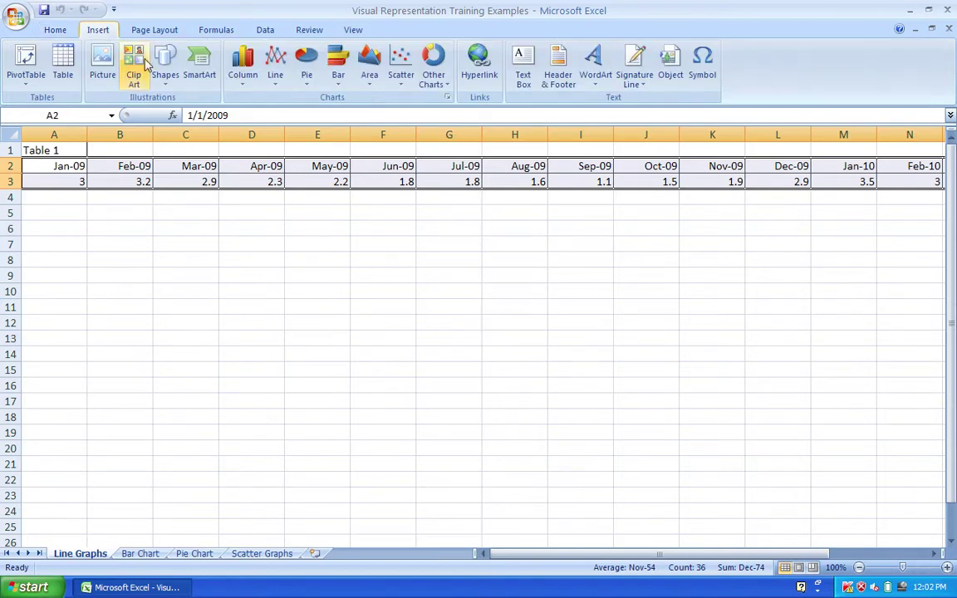
pyautogui.click(275, 83)
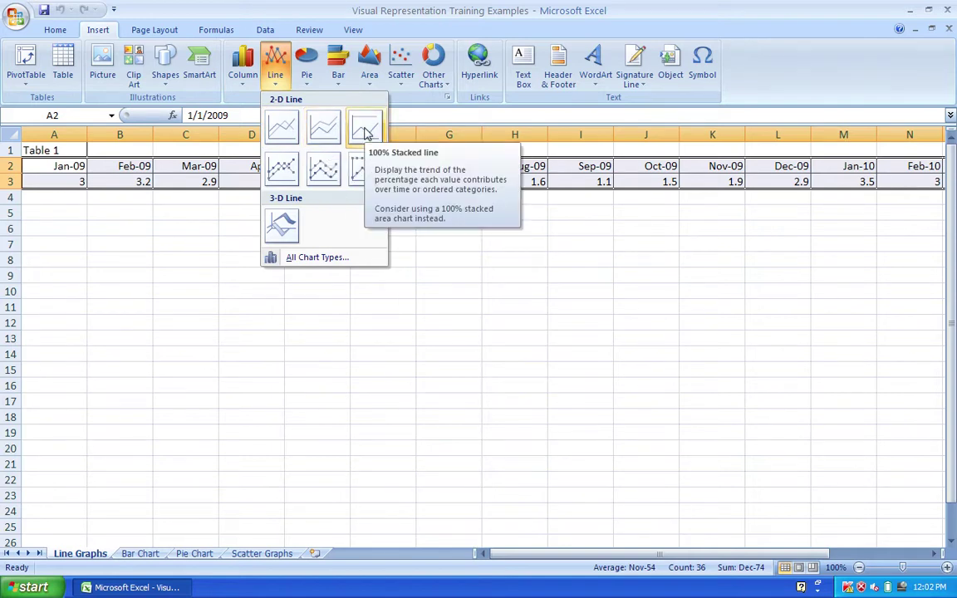
pyautogui.click(283, 128)
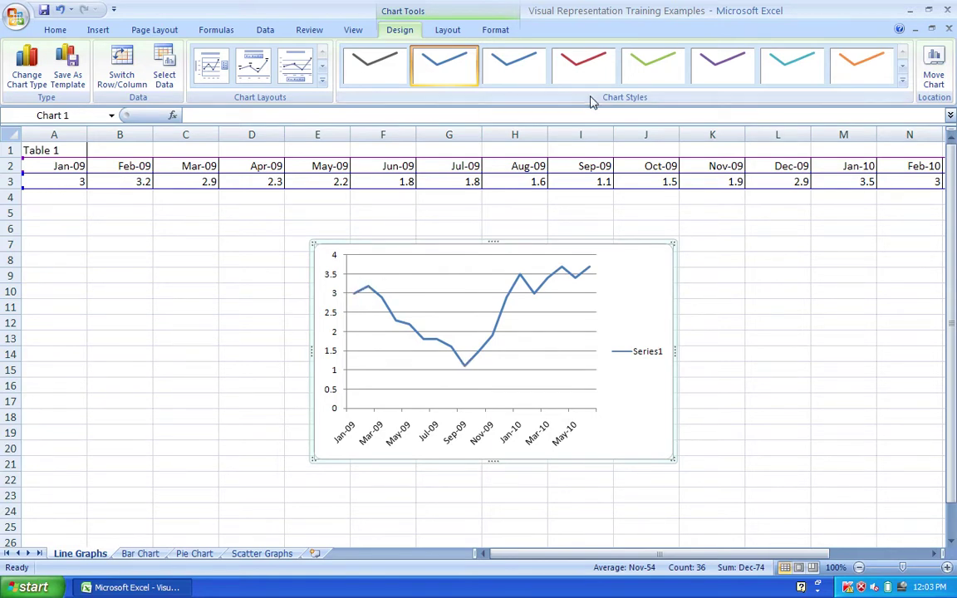
# - Try the line chart layout with chart and axis titles, and settle on the layout that shows only the line
pyautogui.click(323, 85)
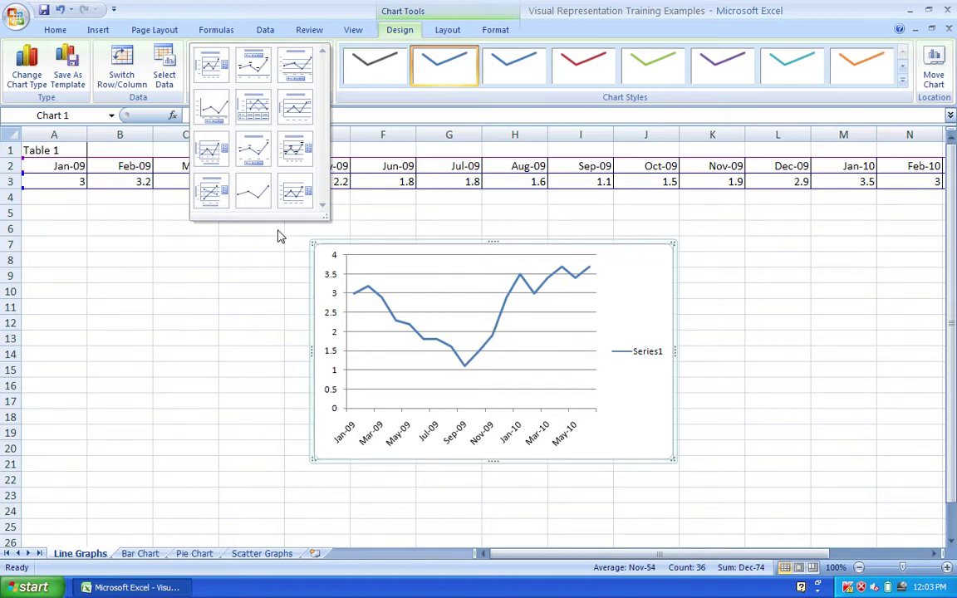
pyautogui.click(214, 66)
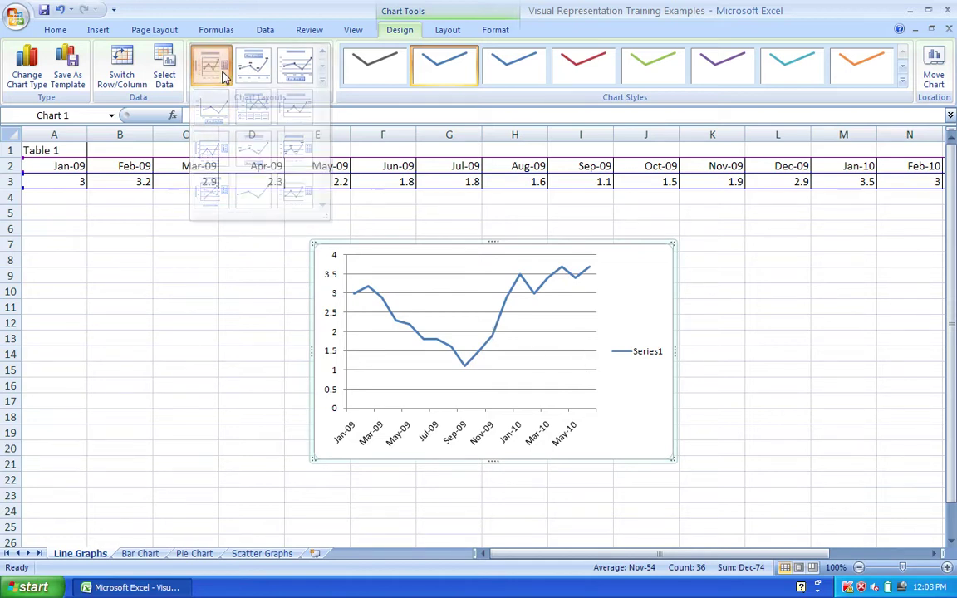
pyautogui.click(322, 80)
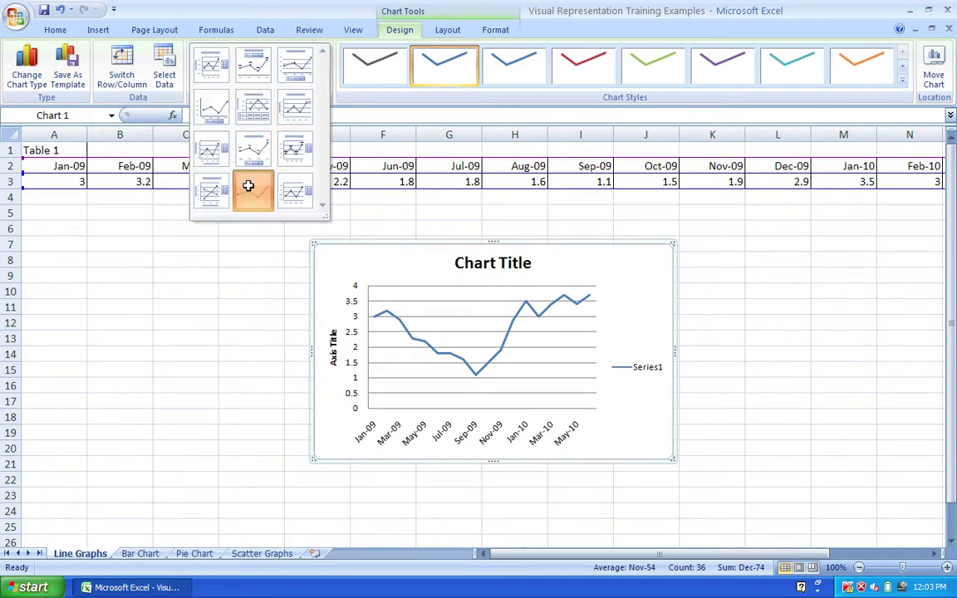
pyautogui.click(250, 187)
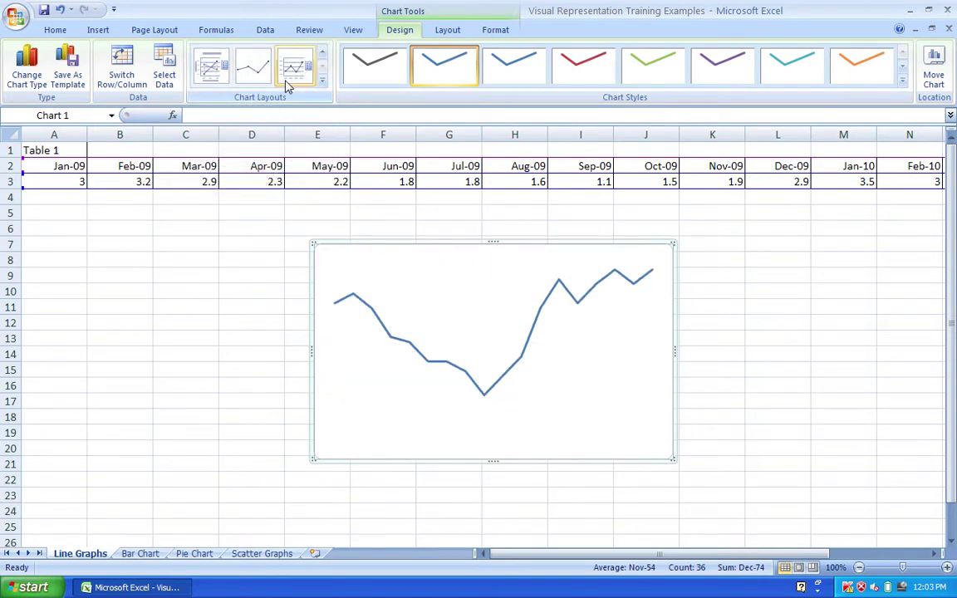
pyautogui.click(453, 34)
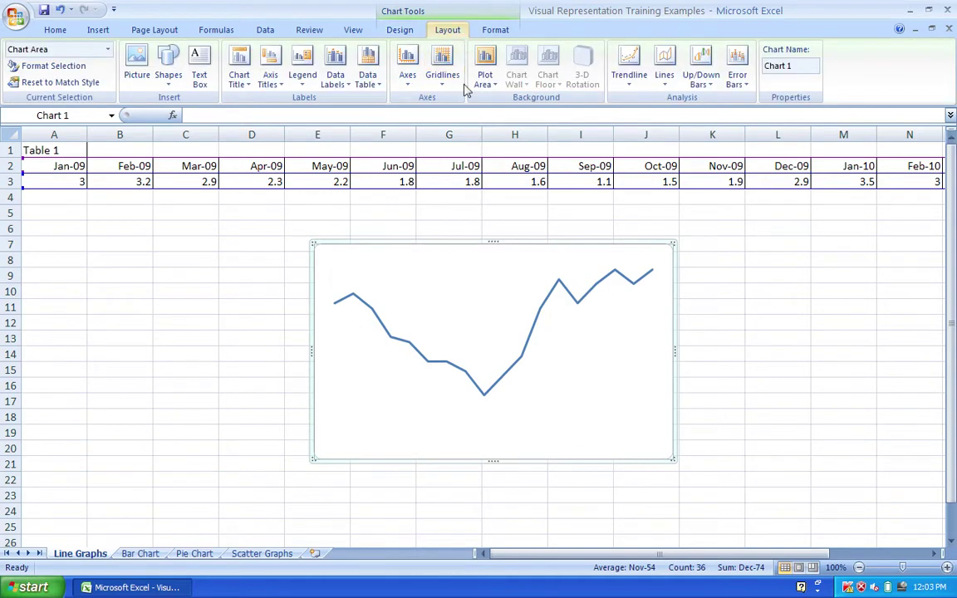
pyautogui.click(408, 80)
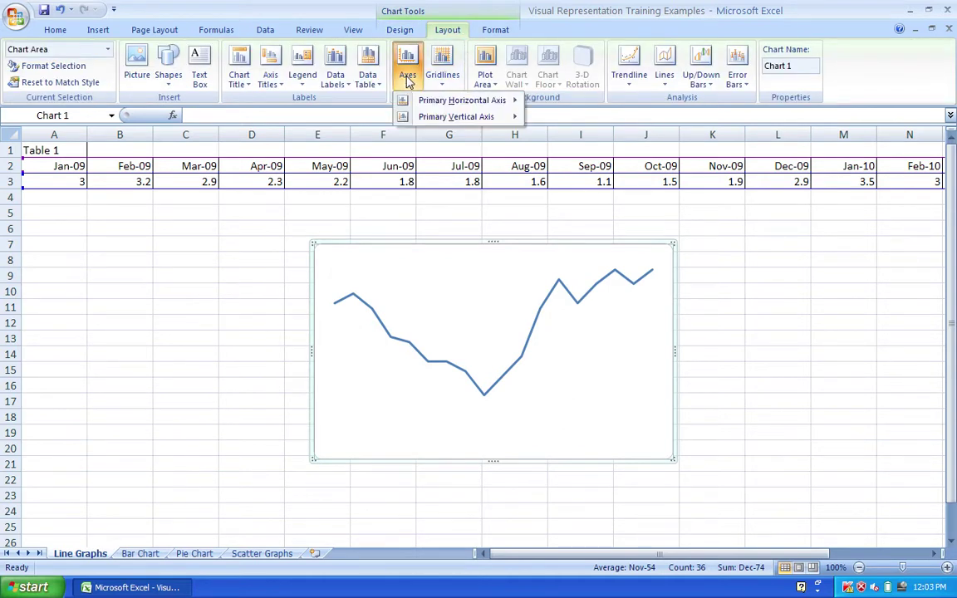
pyautogui.click(444, 83)
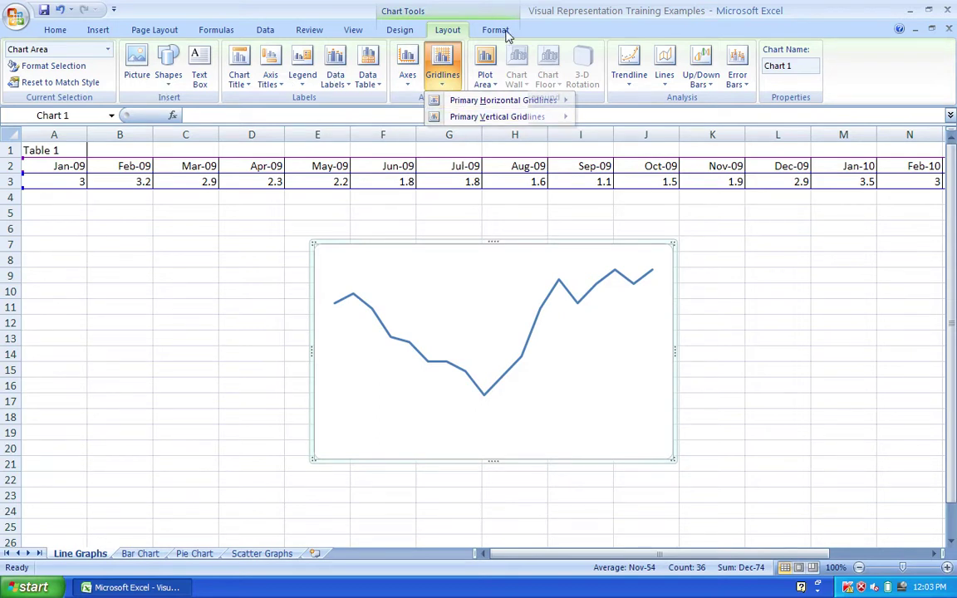
pyautogui.click(493, 30)
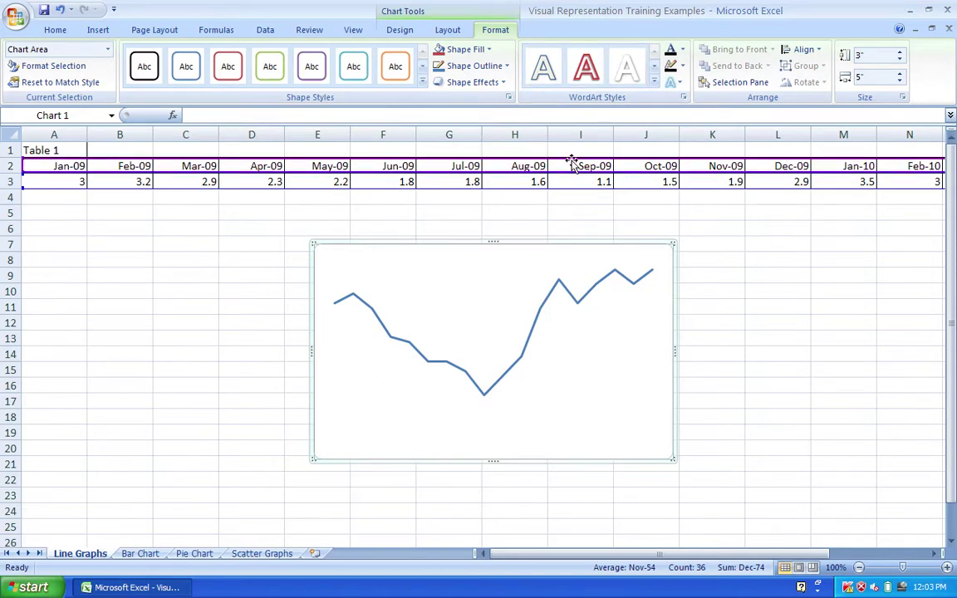
# - On the Bar Chart sheet, insert a 2-D clustered column chart of the eye colour data in A2:B4
pyautogui.click(141, 553)
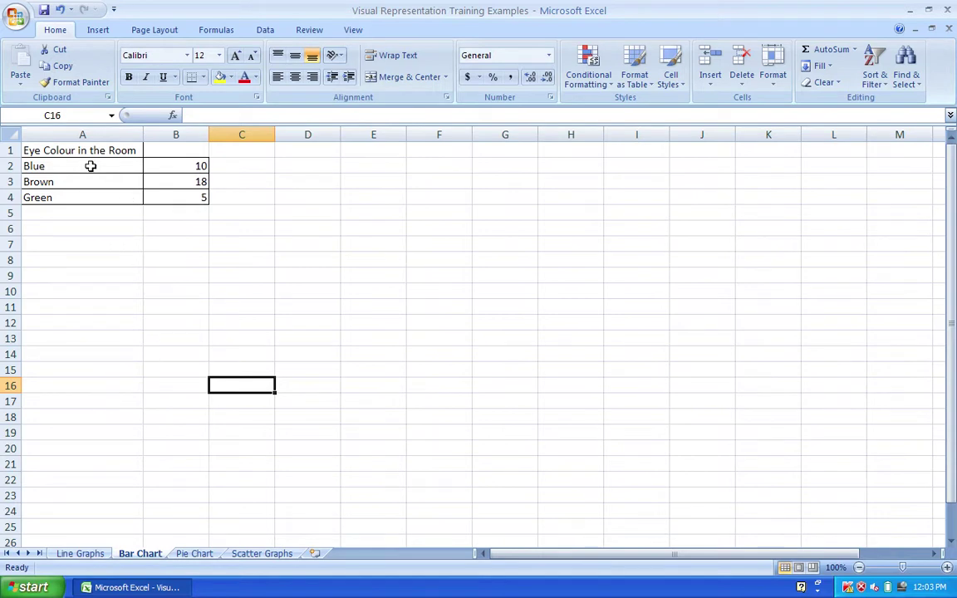
pyautogui.moveTo(90, 166); pyautogui.dragTo(169, 195)
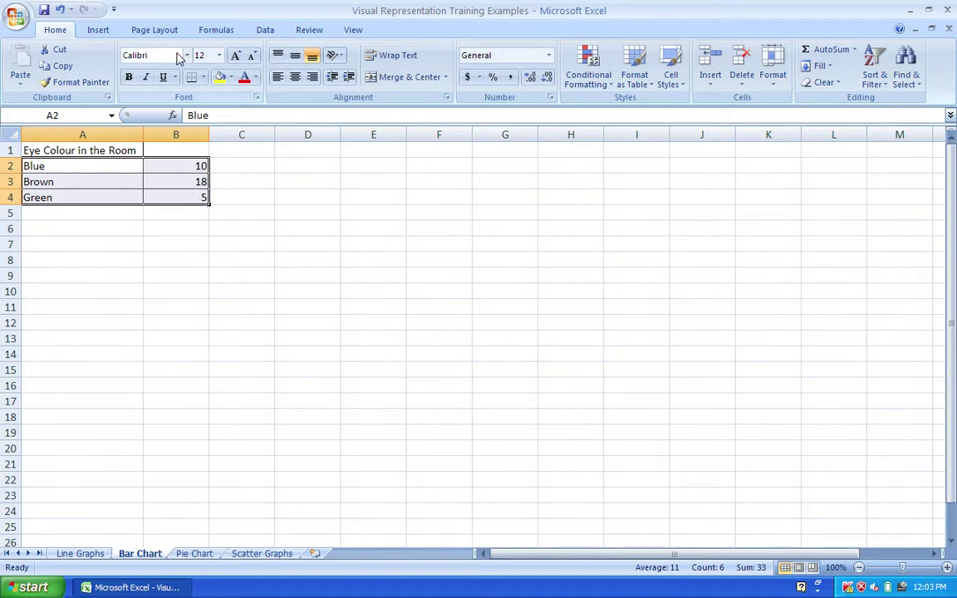
pyautogui.click(103, 30)
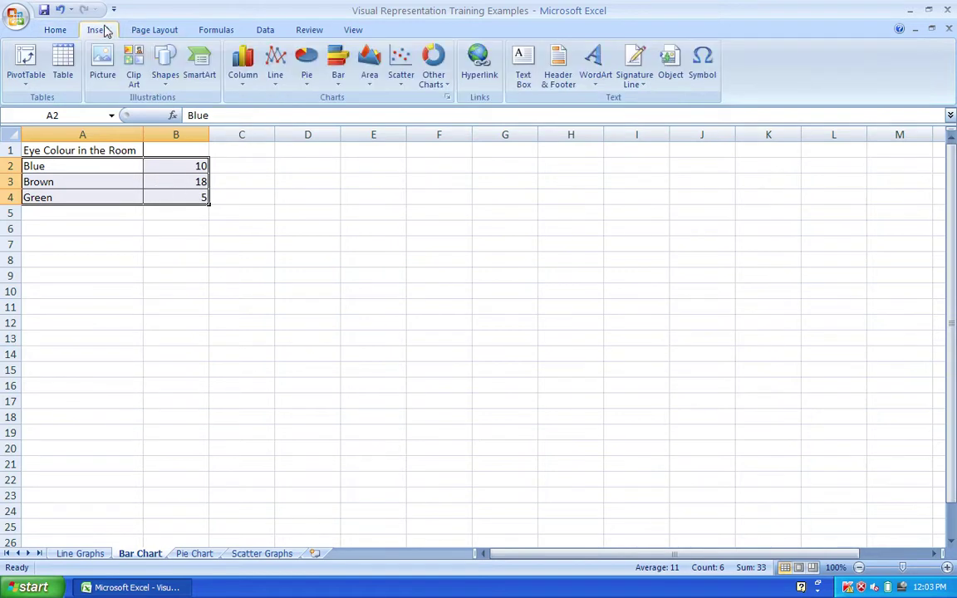
pyautogui.click(338, 83)
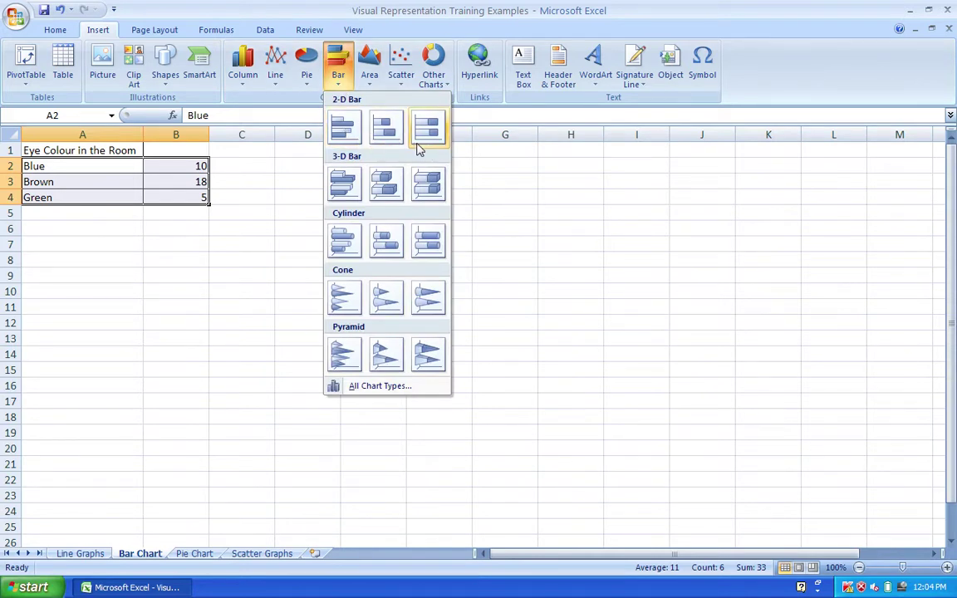
pyautogui.click(374, 387)
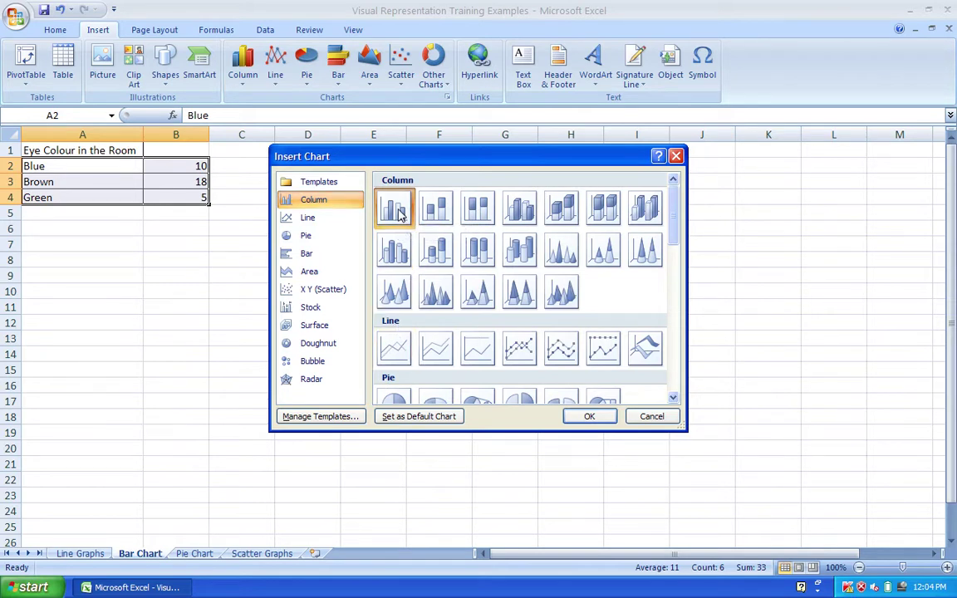
pyautogui.click(590, 417)
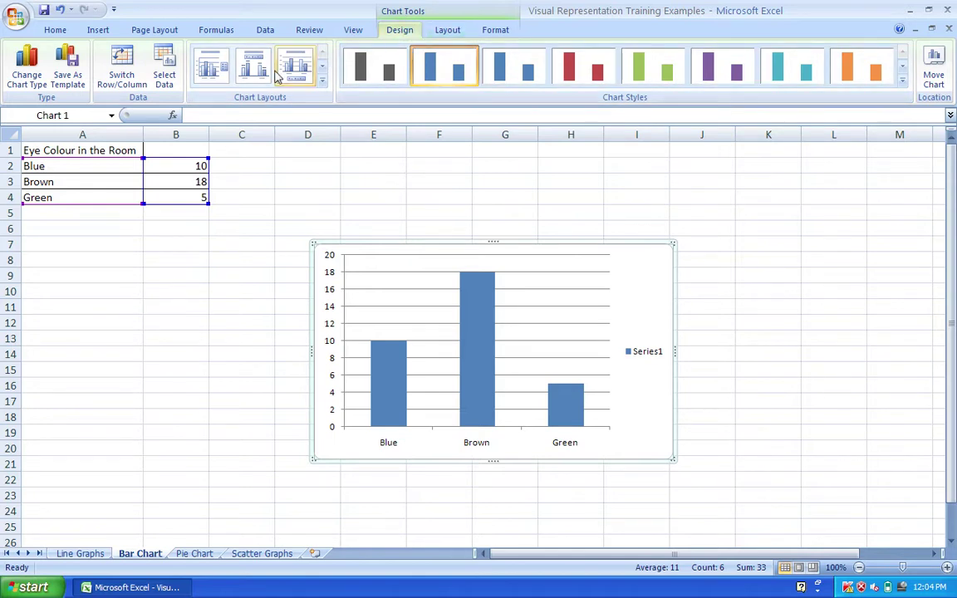
pyautogui.click(322, 79)
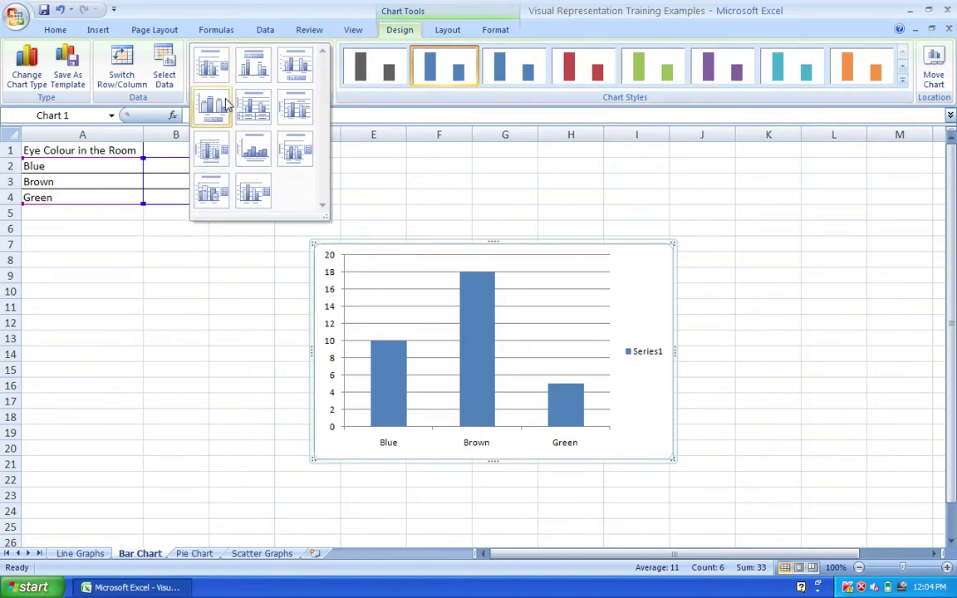
pyautogui.click(454, 37)
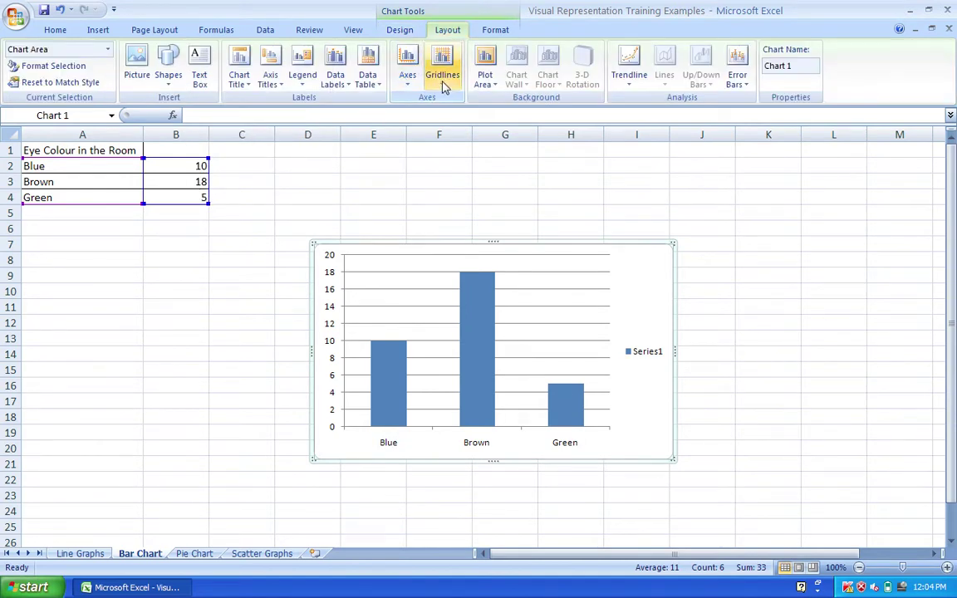
pyautogui.click(494, 30)
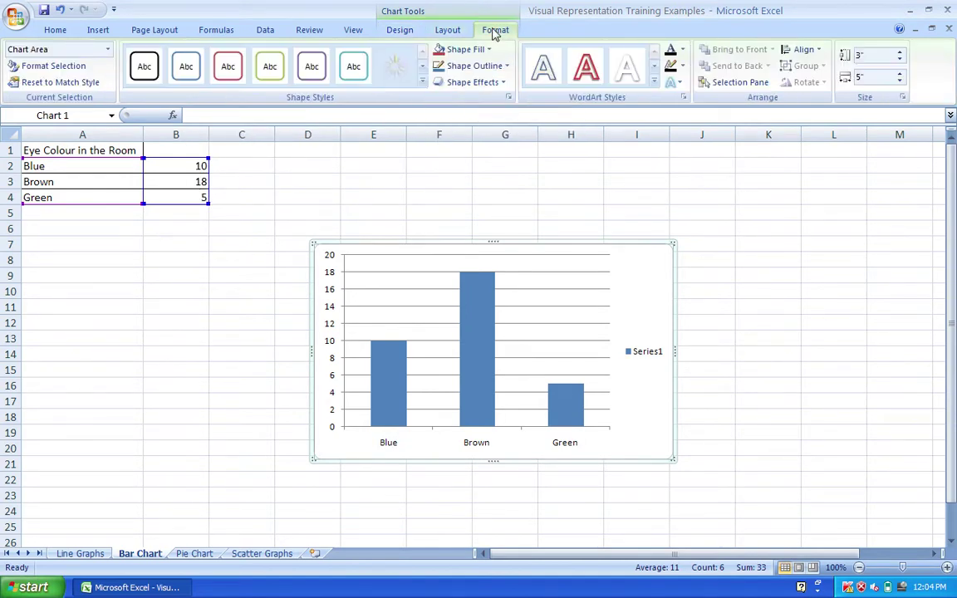
pyautogui.click(405, 30)
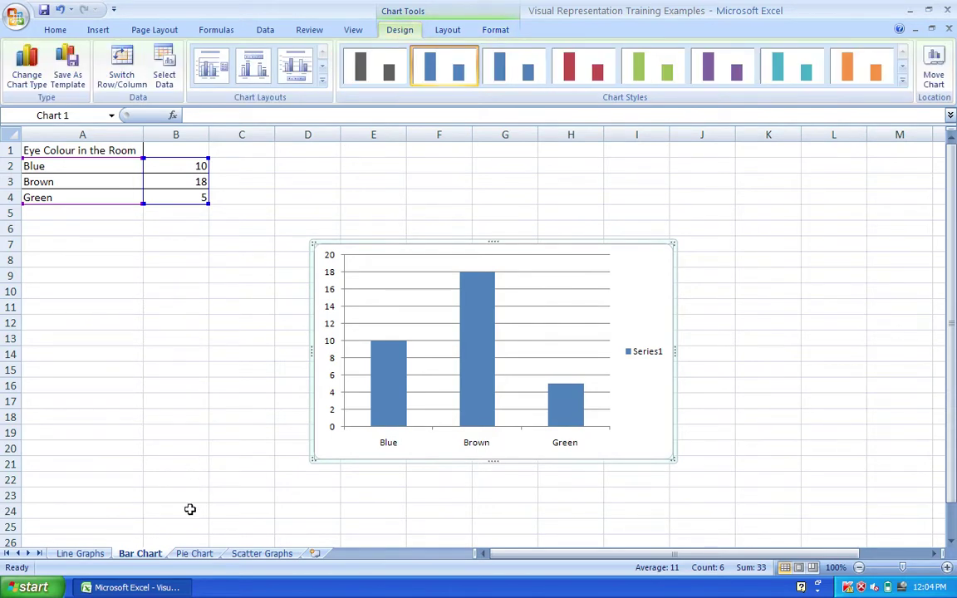
# - On the Pie Chart sheet, insert a basic 2-D pie chart of the supermarket ratings in A2:B6
pyautogui.click(197, 555)
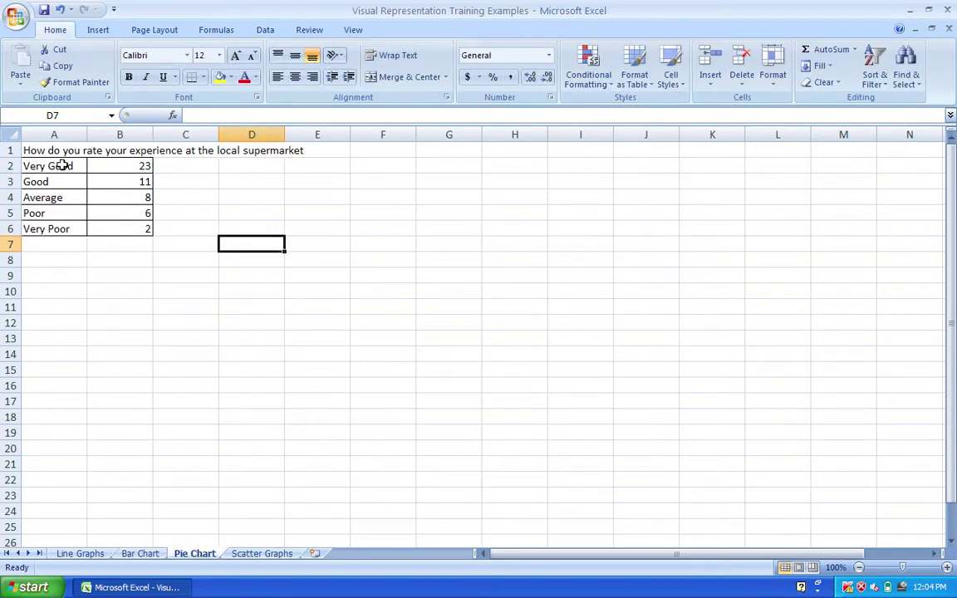
pyautogui.moveTo(63, 162); pyautogui.dragTo(129, 231)
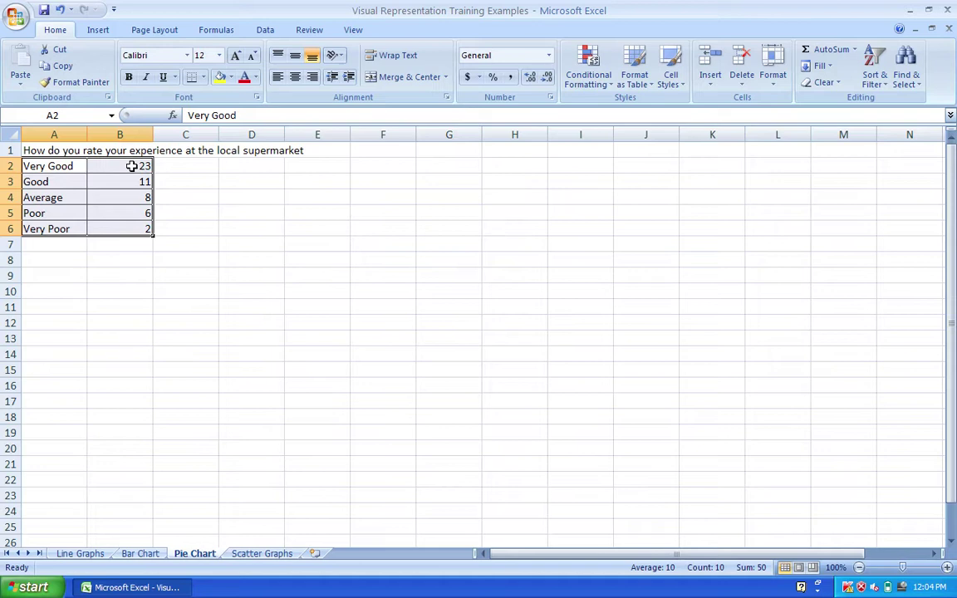
pyautogui.click(98, 33)
pyautogui.click(306, 79)
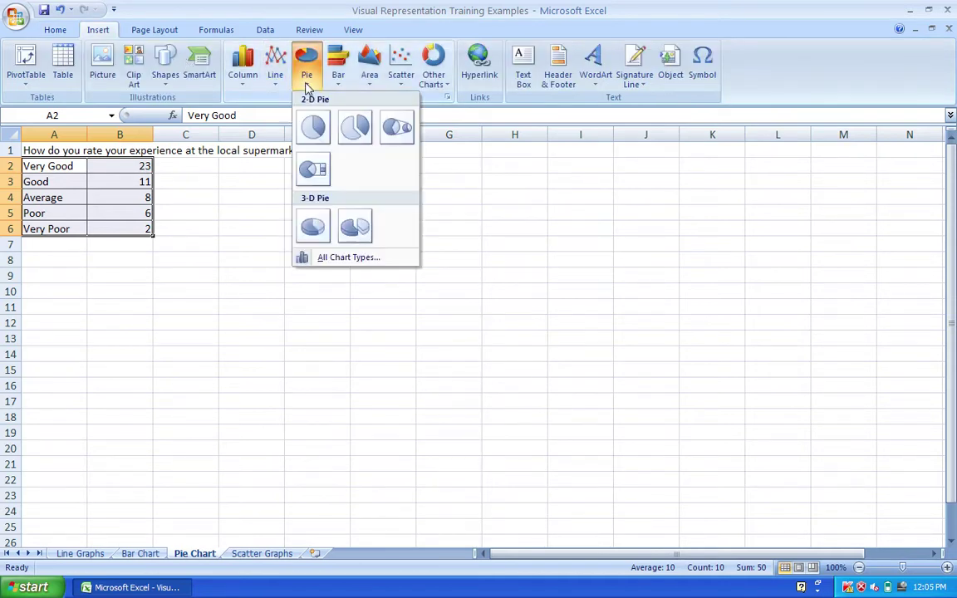
pyautogui.click(316, 135)
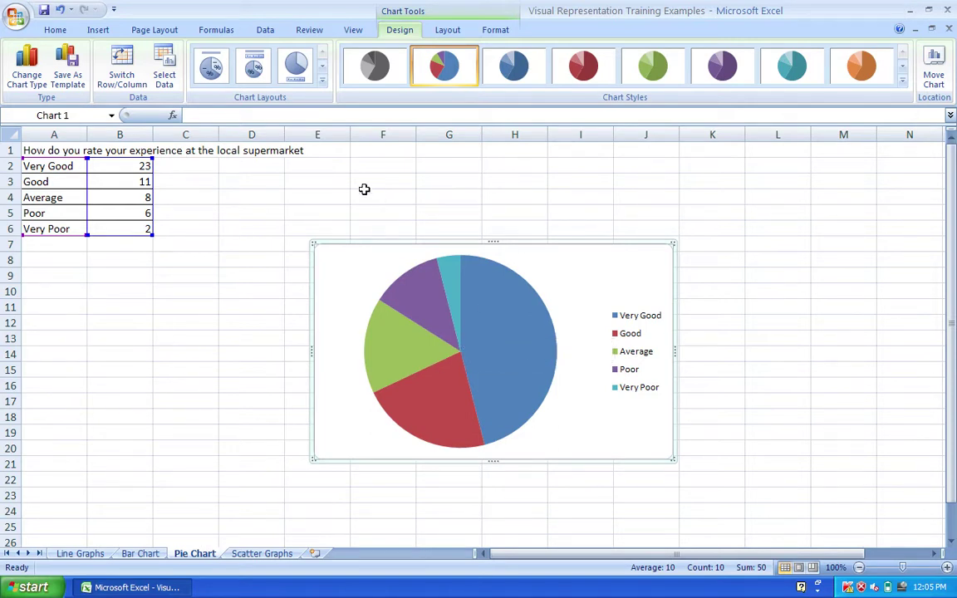
# - Apply the pie chart layout that has a chart title and labels each slice with its category name and percentage
pyautogui.click(211, 68)
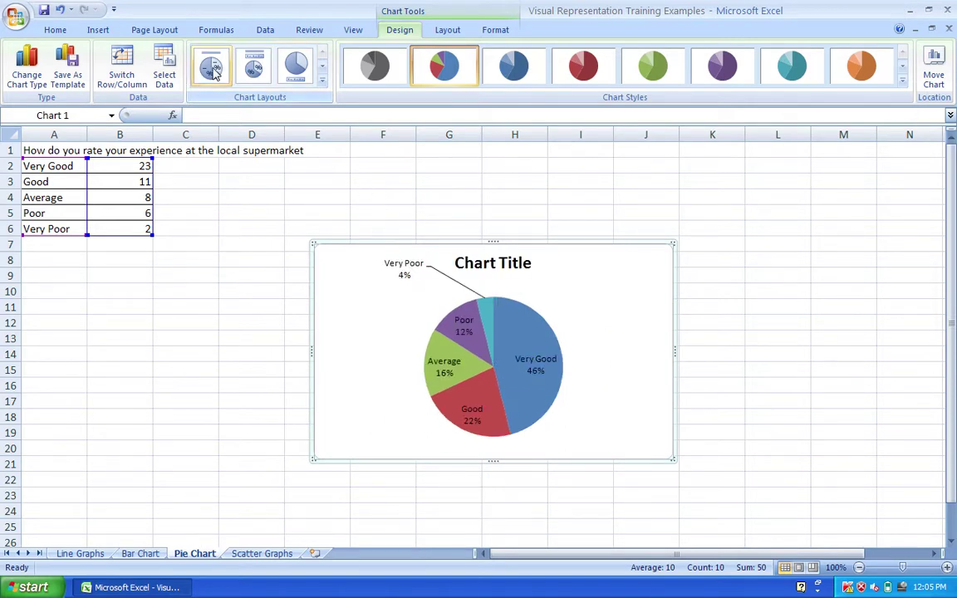
pyautogui.click(322, 81)
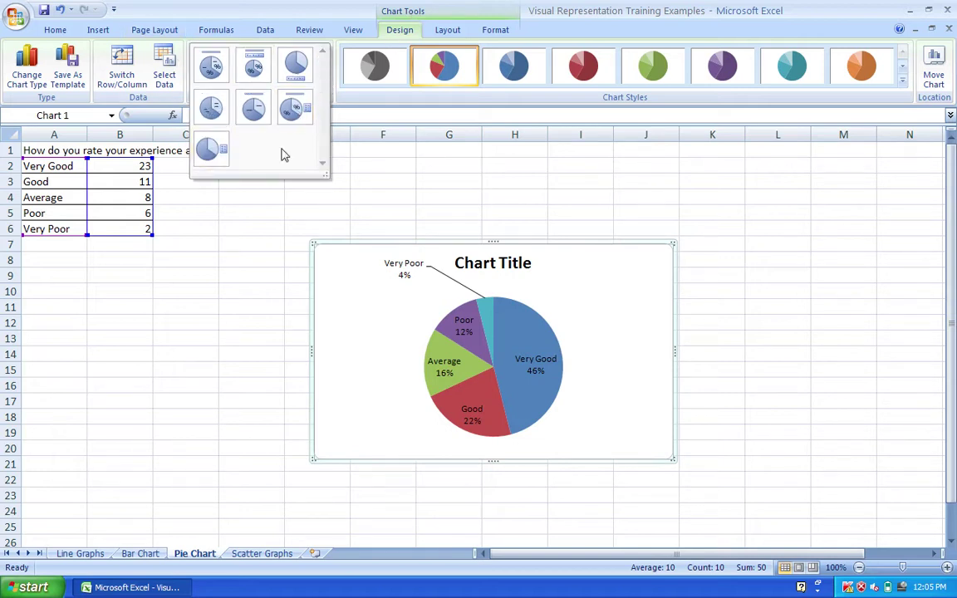
pyautogui.click(393, 211)
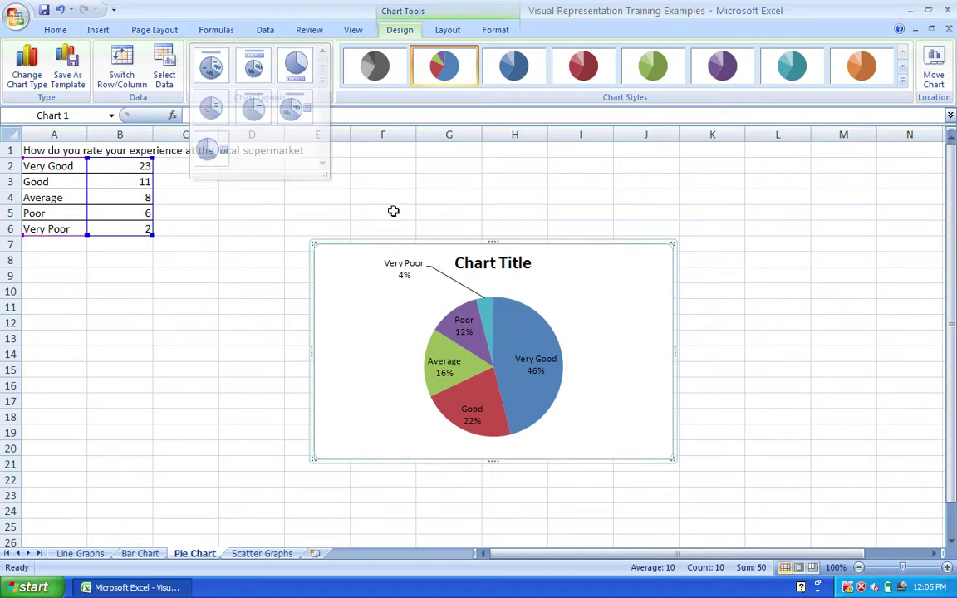
# - On the Scatter Graphs sheet, insert a markers-only scatter chart of Table 1's height and weight in A3:K4 and place it below Table 2
pyautogui.click(262, 553)
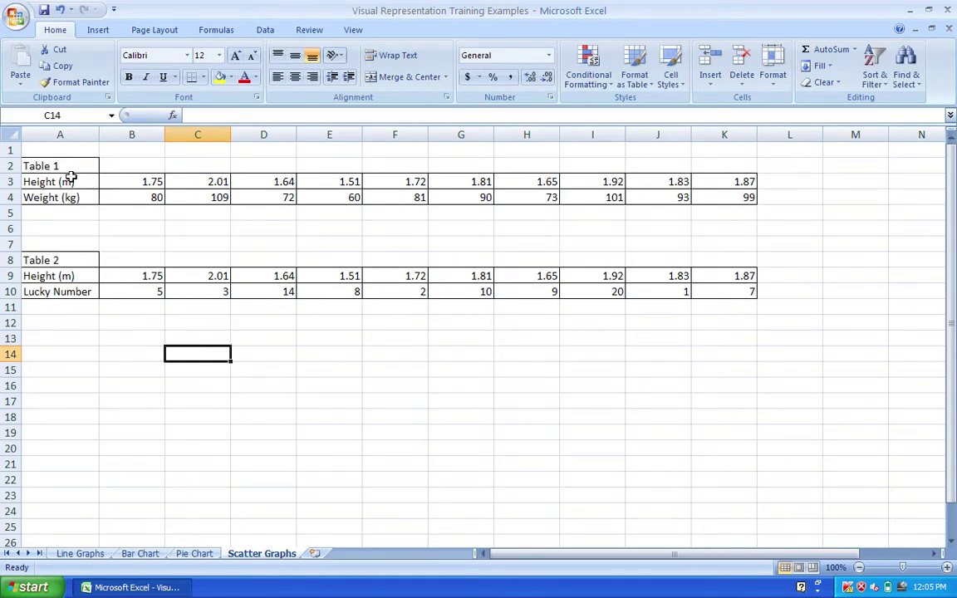
pyautogui.moveTo(72, 178); pyautogui.dragTo(742, 208)
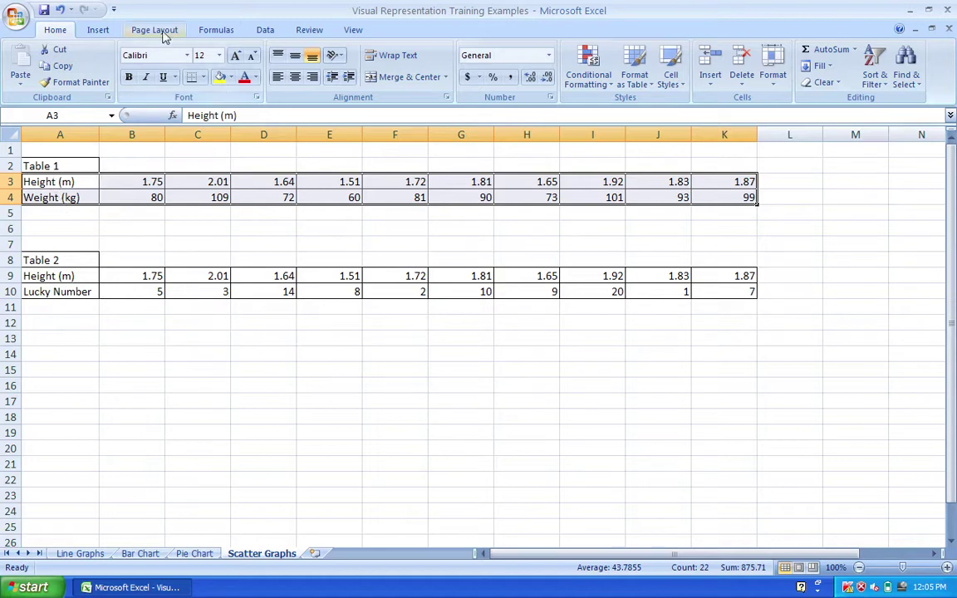
pyautogui.click(97, 30)
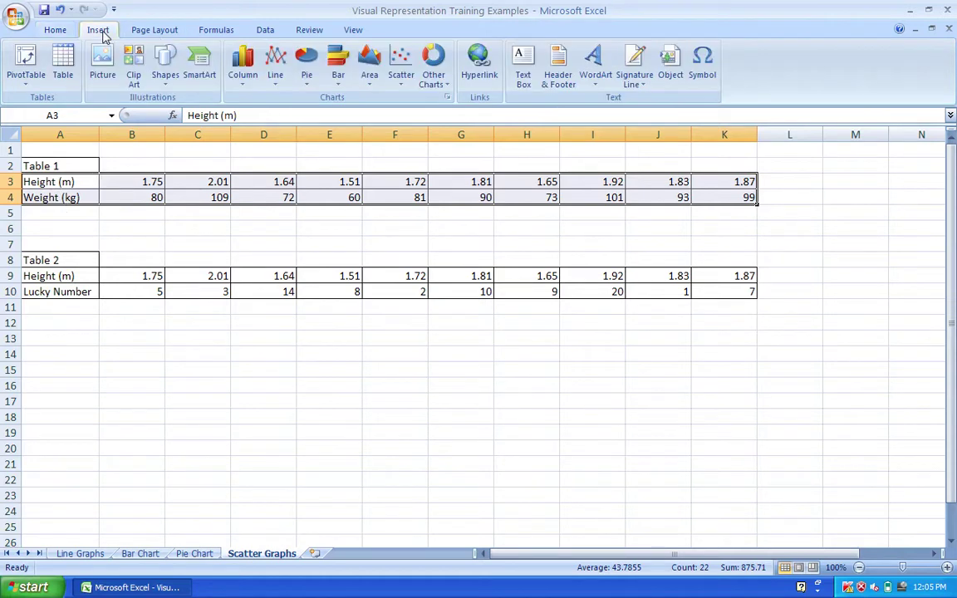
pyautogui.click(402, 71)
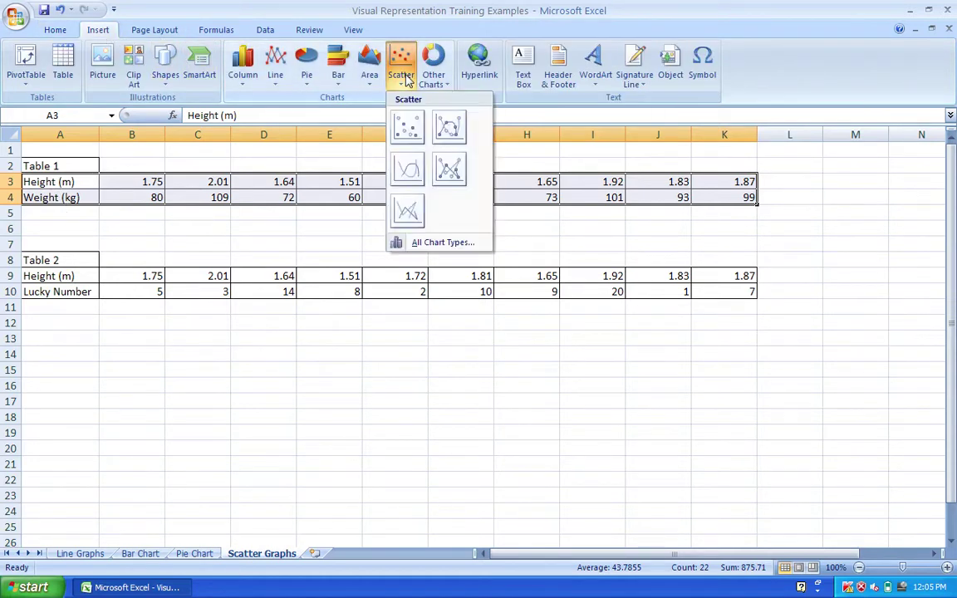
pyautogui.click(410, 131)
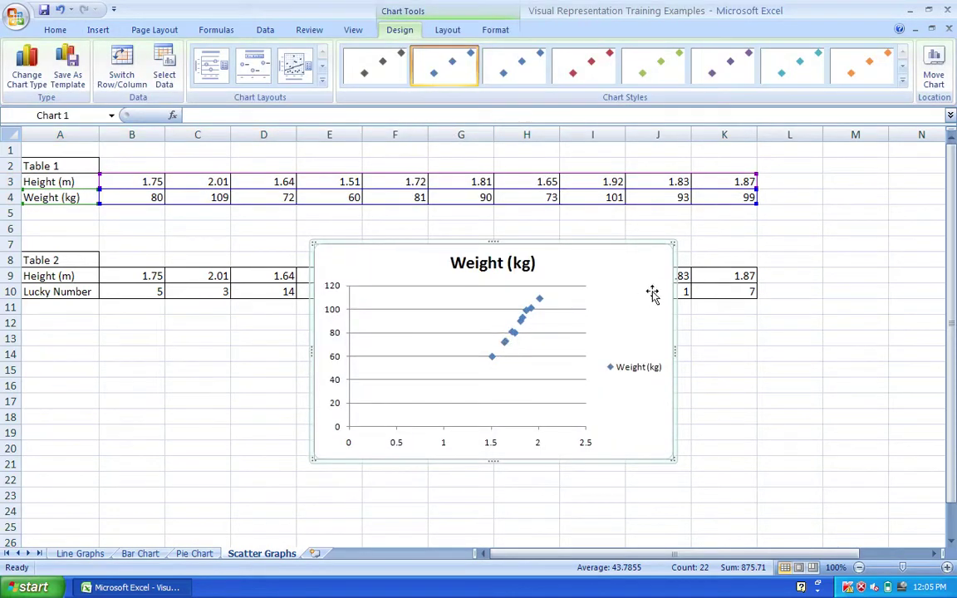
pyautogui.moveTo(597, 289); pyautogui.dragTo(368, 363)
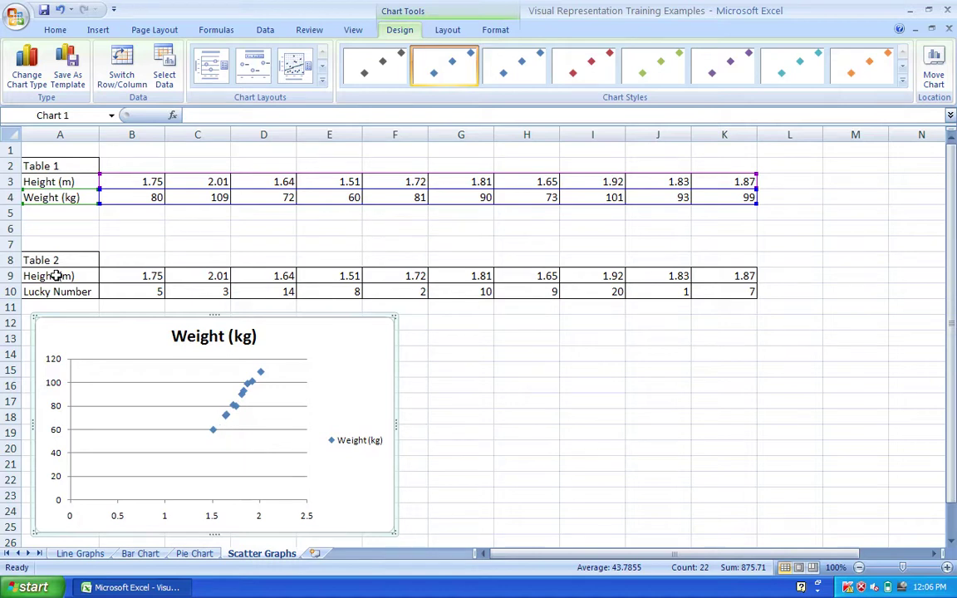
# - Insert a markers-only scatter chart of Table 2's height and lucky number in A9:K10 and place it to the right of the weight chart
pyautogui.moveTo(58, 275); pyautogui.dragTo(737, 295)
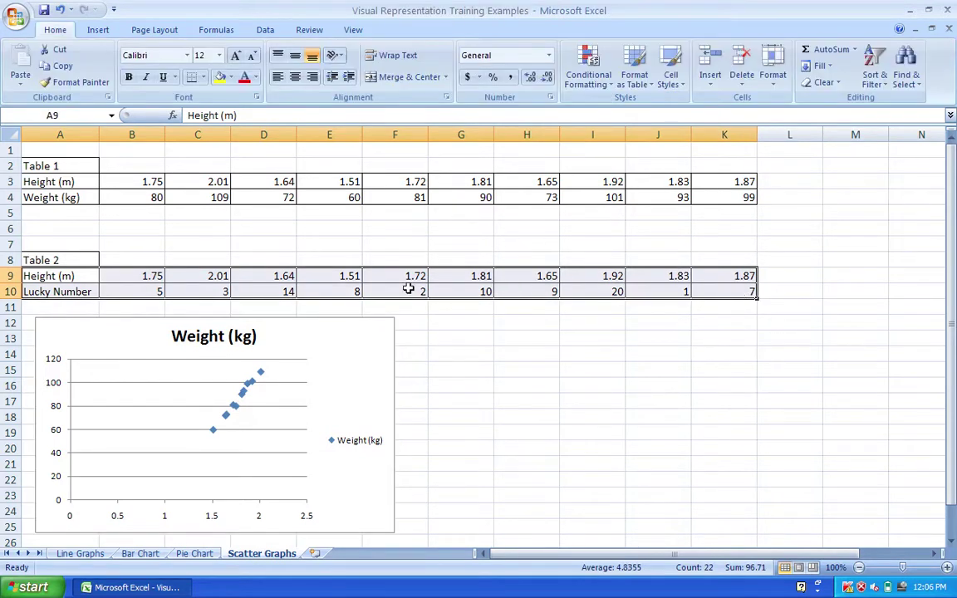
pyautogui.click(96, 34)
pyautogui.click(401, 70)
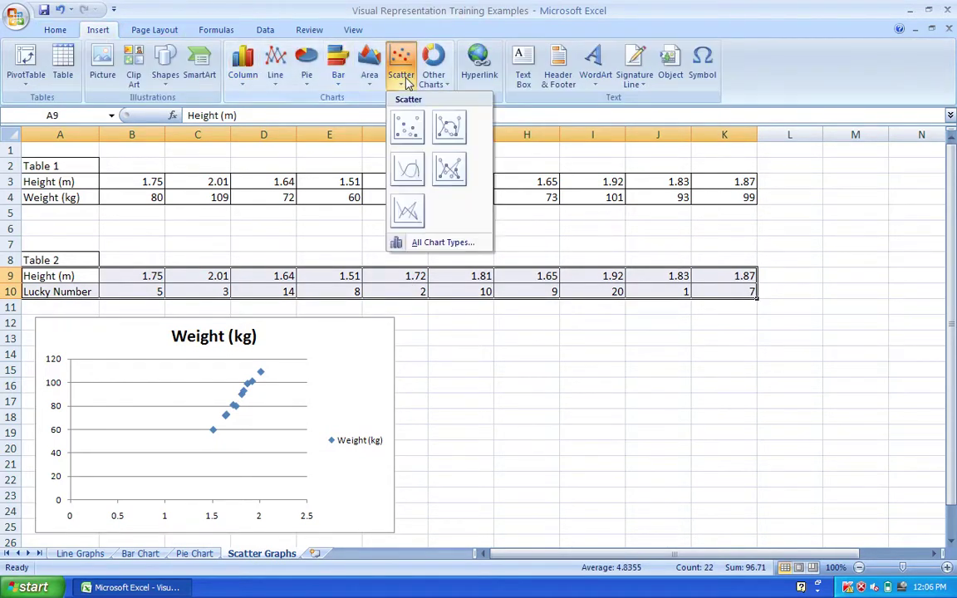
pyautogui.click(407, 127)
pyautogui.moveTo(623, 280); pyautogui.dragTo(732, 355)
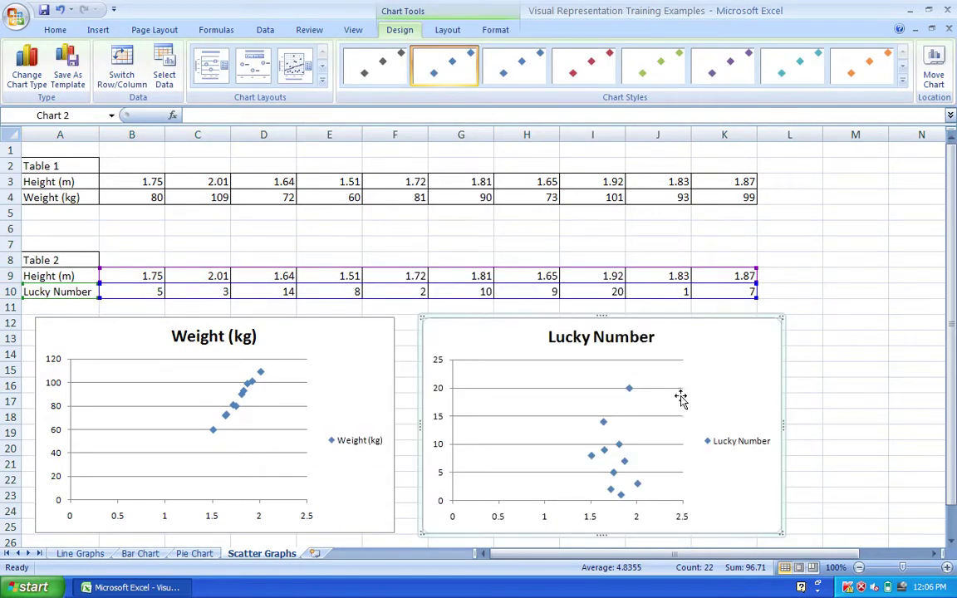